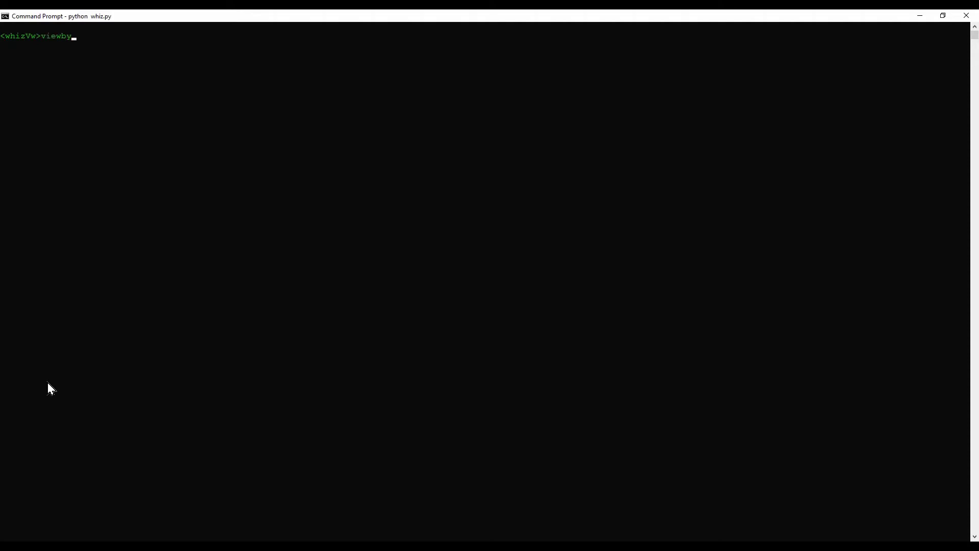
Run viewbydate to export the browser history sorted by date, then highlight the 'CSV report' line.
{"action": "key", "text": "Return"}
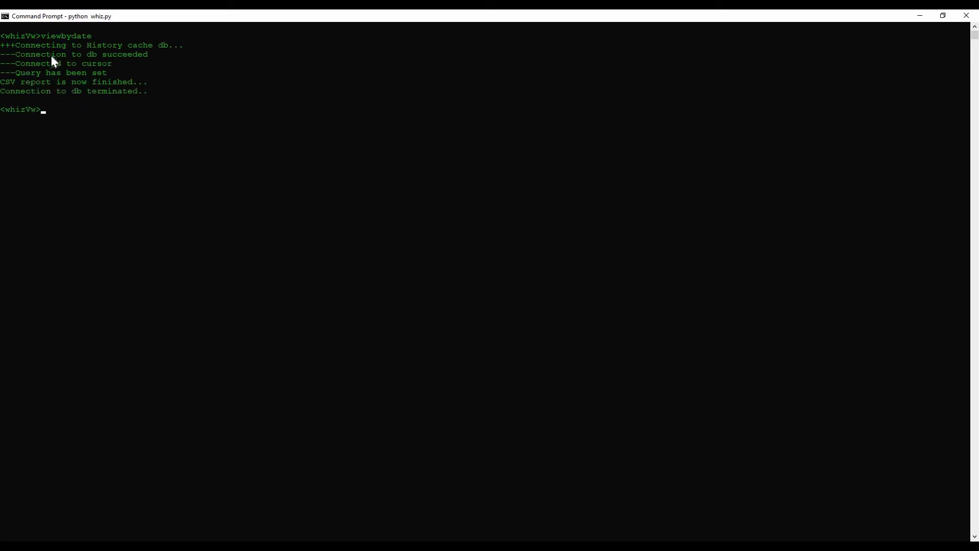
{"action": "left_click_drag", "start_coordinate": [6, 81], "coordinate": [55, 82]}
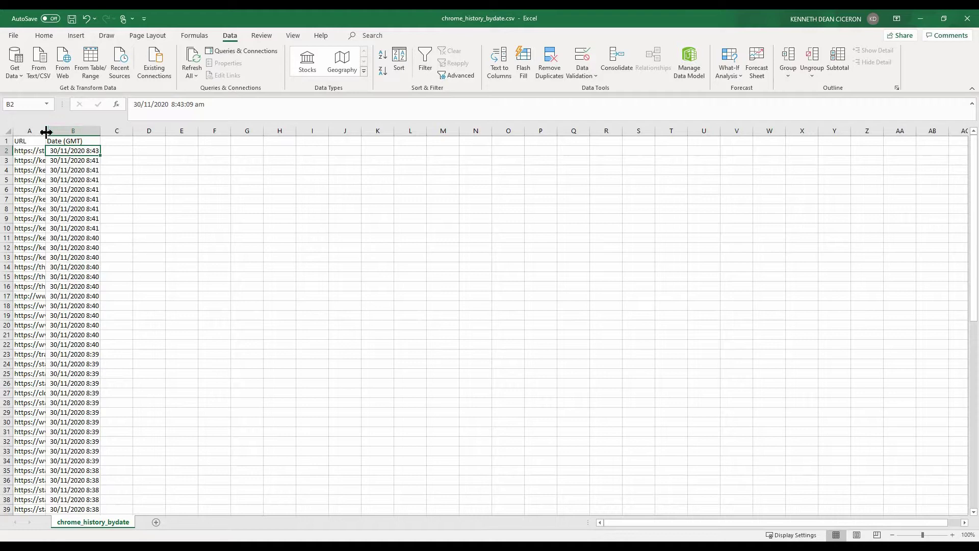
Widen column A to show full URLs and check the latest visit dates in B2–B3.
{"action": "left_click_drag", "start_coordinate": [46, 130], "coordinate": [214, 135]}
{"action": "left_click", "coordinate": [142, 208]}
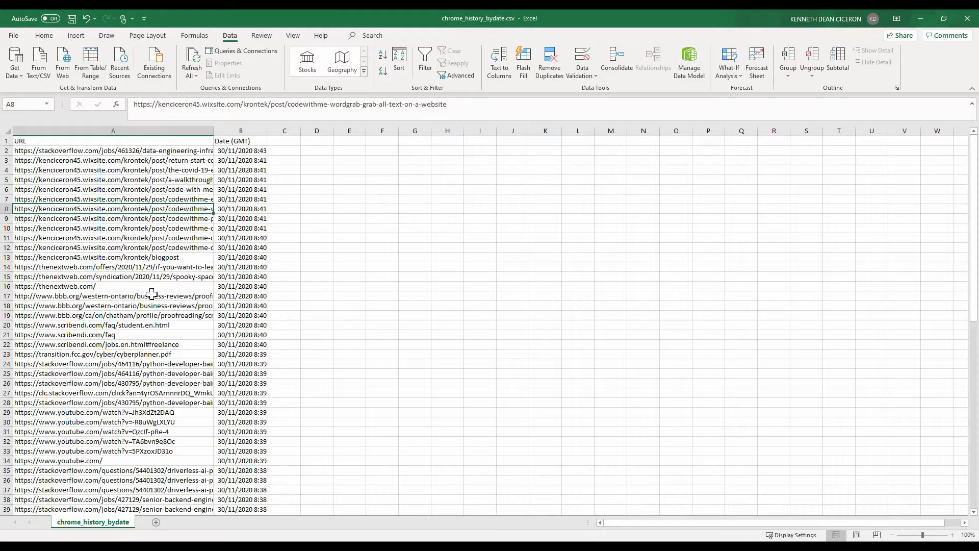
{"action": "left_click", "coordinate": [251, 151]}
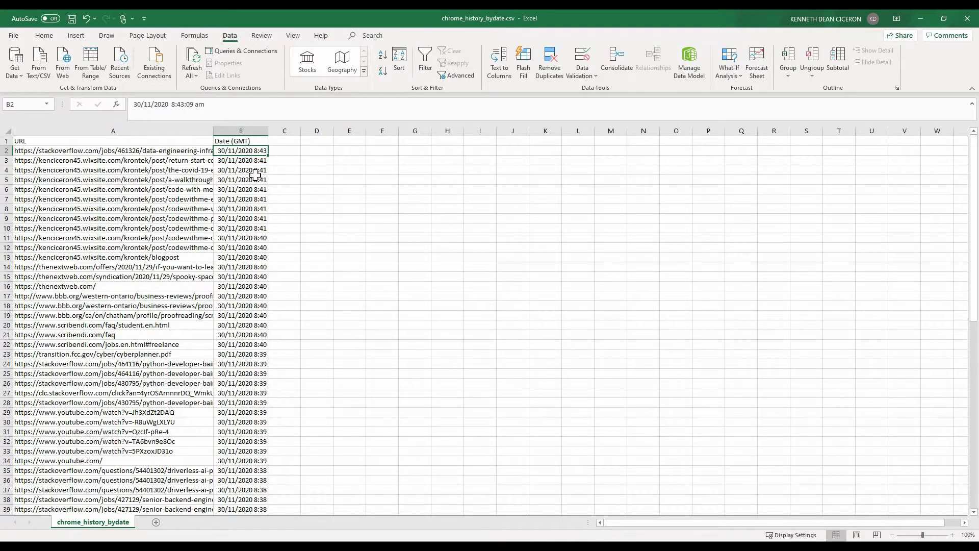
{"action": "key", "text": "Down"}
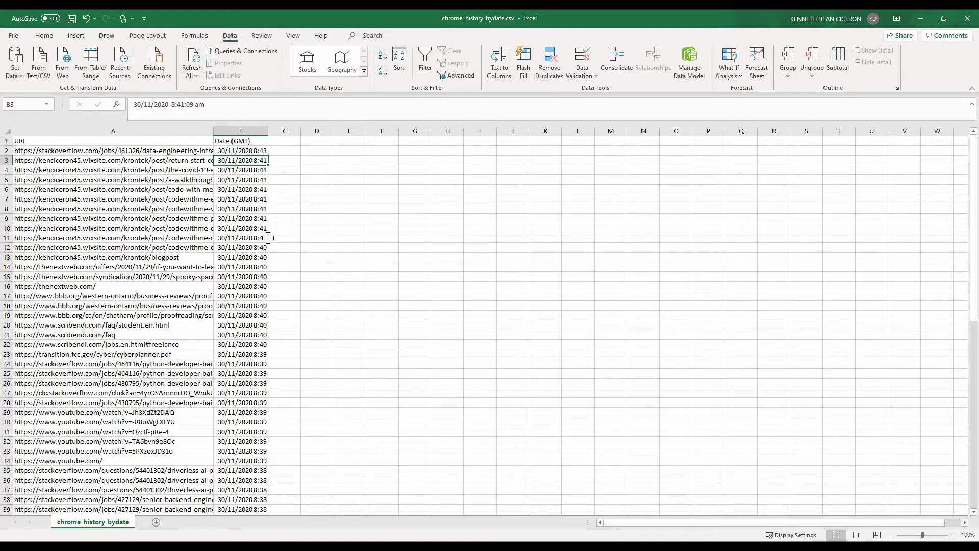
{"action": "key", "text": "Up"}
{"action": "scroll", "coordinate": [265, 257], "scroll_direction": "down", "scroll_amount": 9}
{"action": "scroll", "coordinate": [246, 279], "scroll_direction": "down", "scroll_amount": 13}
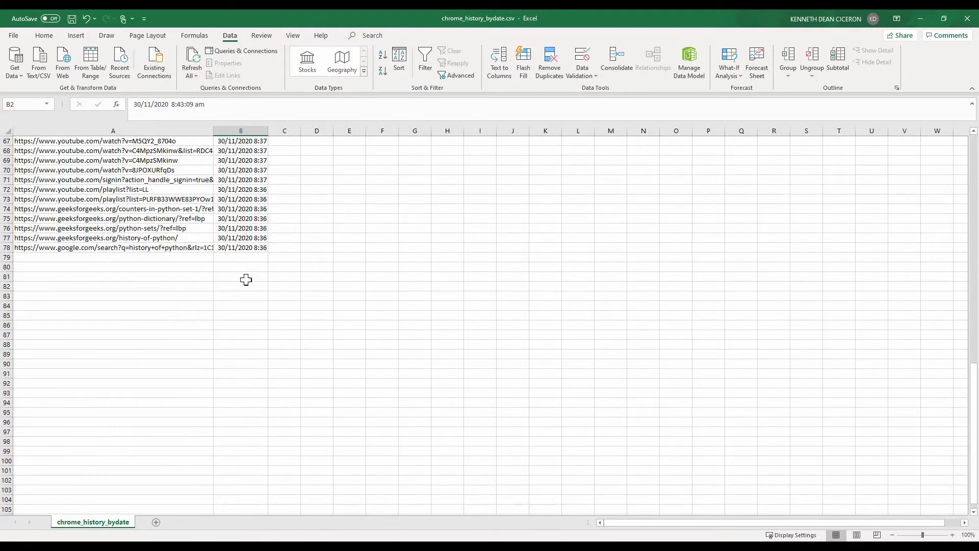
Review the oldest entries in rows 73–78, including the Python and YouTube playlist URLs.
{"action": "left_click", "coordinate": [252, 247]}
{"action": "scroll", "coordinate": [256, 280], "scroll_direction": "up", "scroll_amount": 5}
{"action": "left_click", "coordinate": [191, 393]}
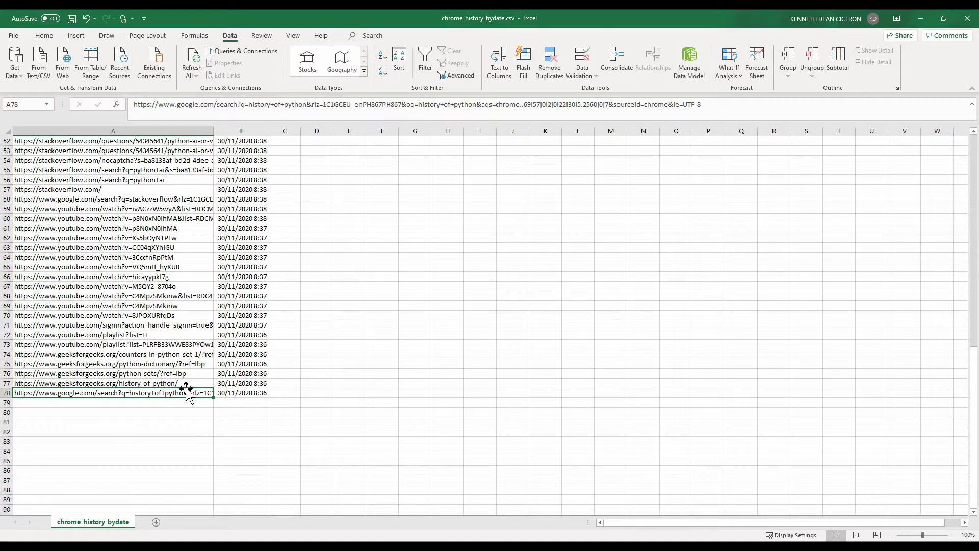
{"action": "left_click", "coordinate": [138, 385]}
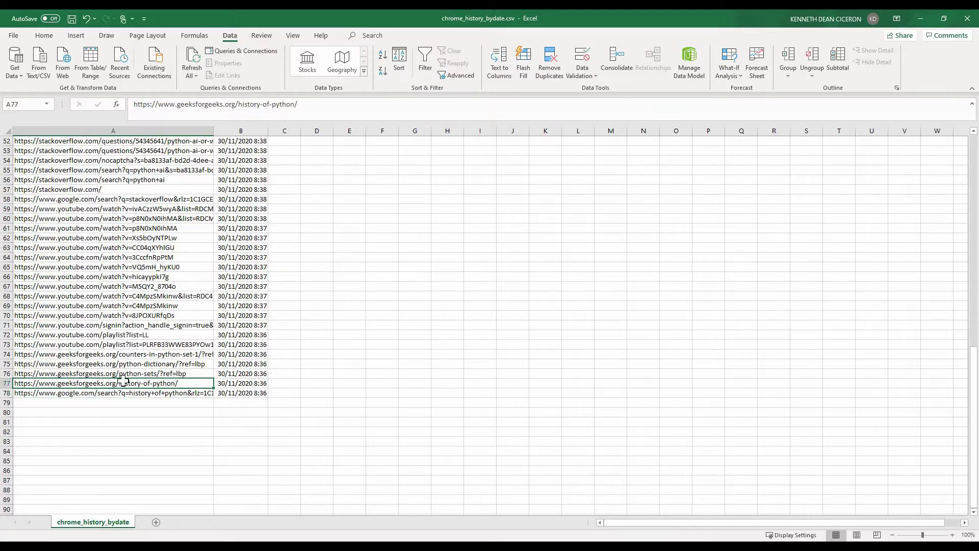
{"action": "key", "text": "Up"}
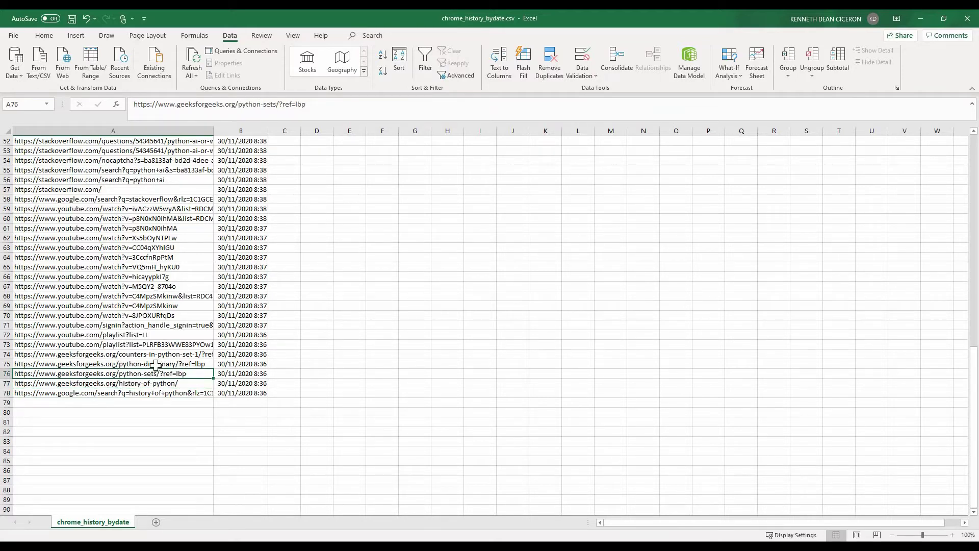
{"action": "key", "text": "Up"}
{"action": "key", "text": "Up"}
{"action": "key", "text": "Up"}
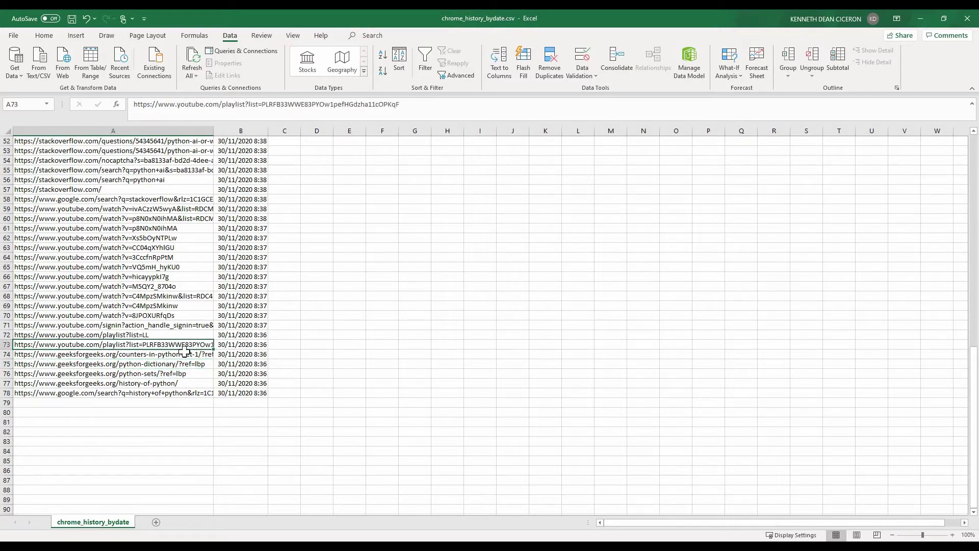
{"action": "scroll", "coordinate": [184, 355], "scroll_direction": "up", "scroll_amount": 1}
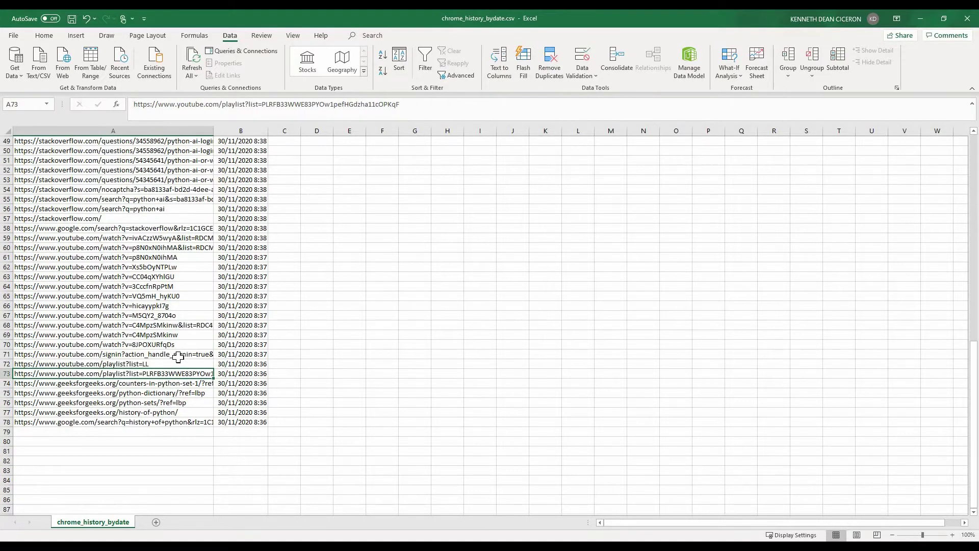
{"action": "scroll", "coordinate": [177, 358], "scroll_direction": "up", "scroll_amount": 2}
{"action": "scroll", "coordinate": [197, 371], "scroll_direction": "up", "scroll_amount": 2}
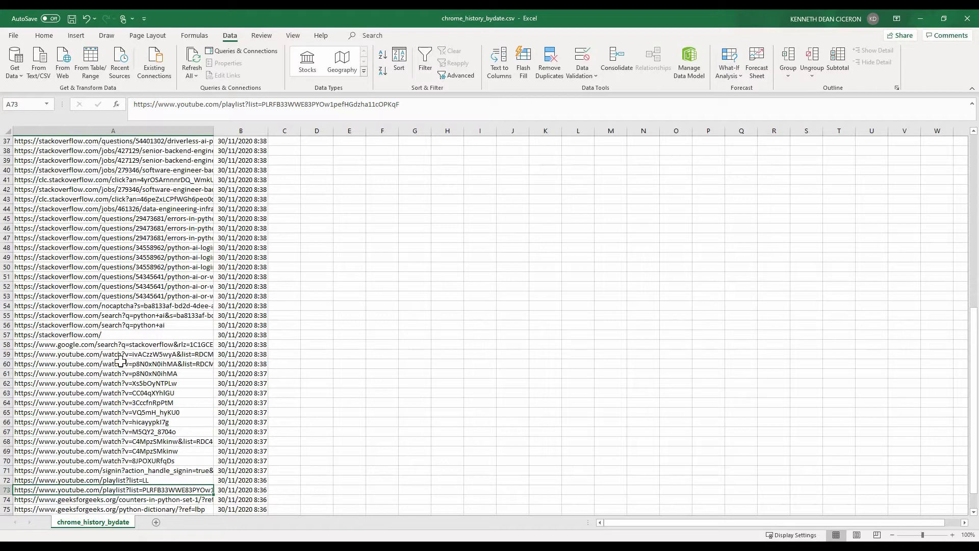
Inspect the YouTube, Google search and Stack Overflow URLs in rows 42–66.
{"action": "left_click", "coordinate": [120, 362]}
{"action": "left_click", "coordinate": [118, 394]}
{"action": "left_click", "coordinate": [121, 422]}
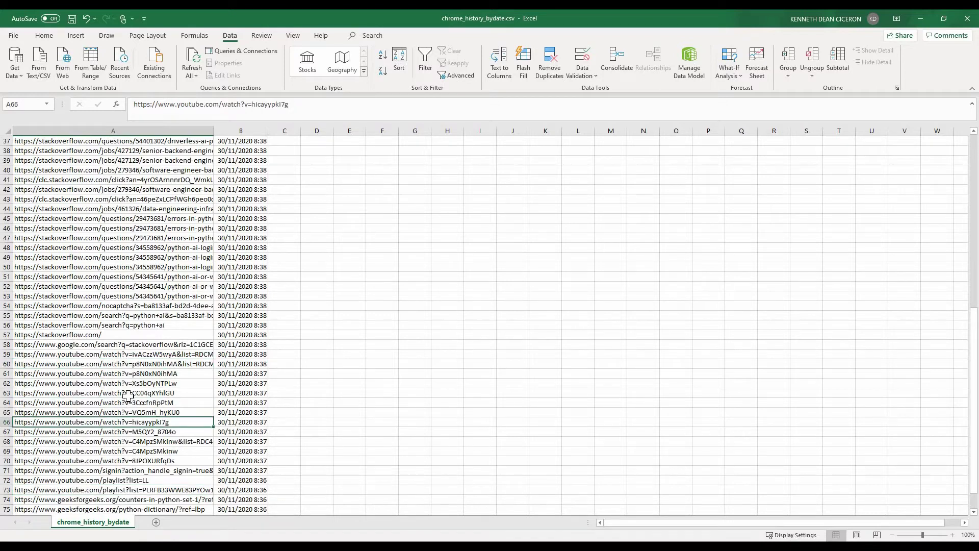
{"action": "left_click_drag", "start_coordinate": [123, 354], "coordinate": [141, 461]}
{"action": "scroll", "coordinate": [139, 459], "scroll_direction": "up", "scroll_amount": 1}
{"action": "left_click", "coordinate": [120, 373]}
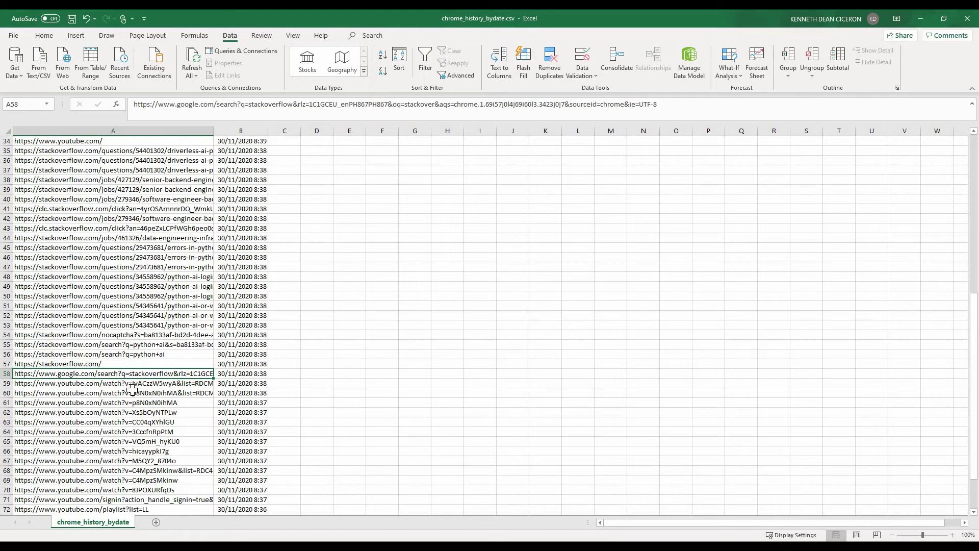
{"action": "key", "text": "Up"}
{"action": "scroll", "coordinate": [132, 388], "scroll_direction": "up", "scroll_amount": 4}
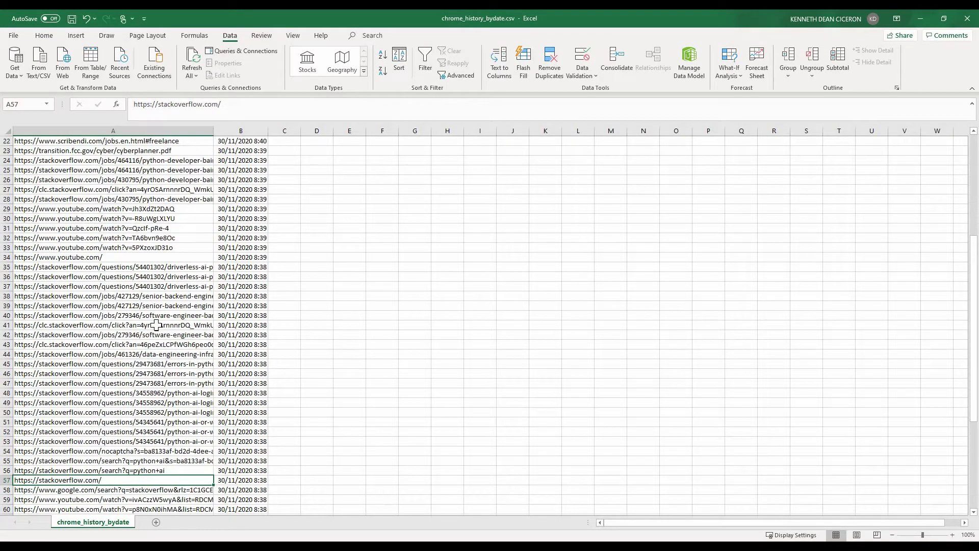
{"action": "left_click", "coordinate": [177, 470]}
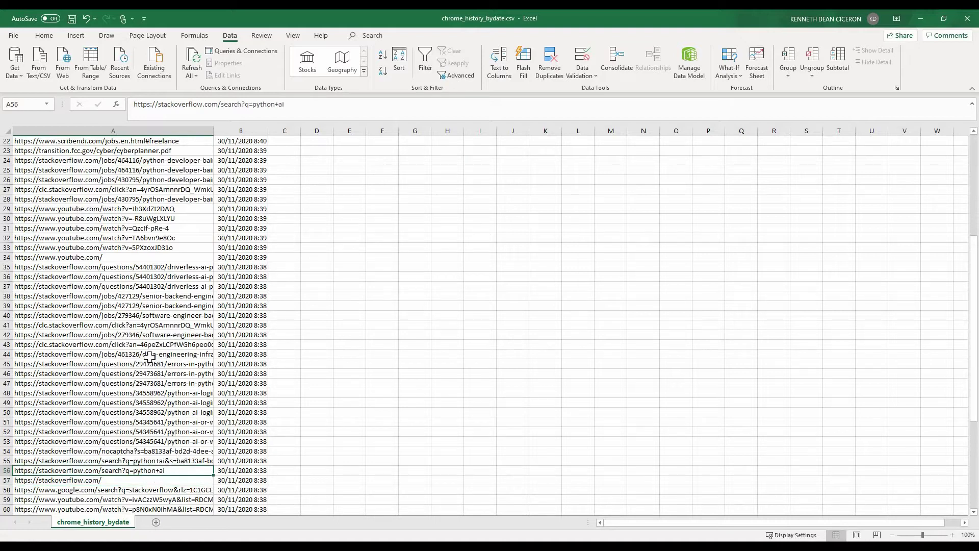
{"action": "left_click_drag", "start_coordinate": [132, 336], "coordinate": [131, 345]}
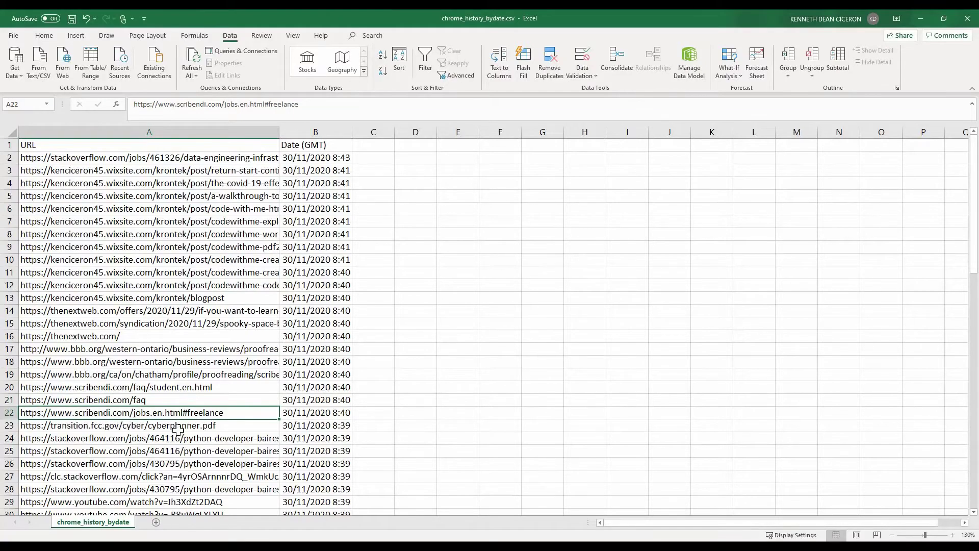
Review the bbb.org, thenextweb and blog-post URLs in rows 2–19, ending on date B2.
{"action": "left_click", "coordinate": [93, 377]}
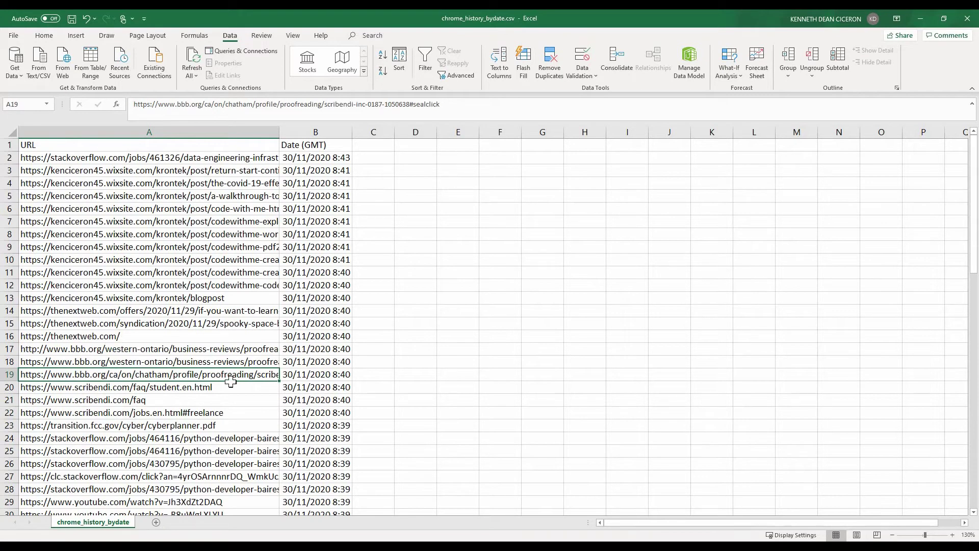
{"action": "left_click", "coordinate": [107, 337]}
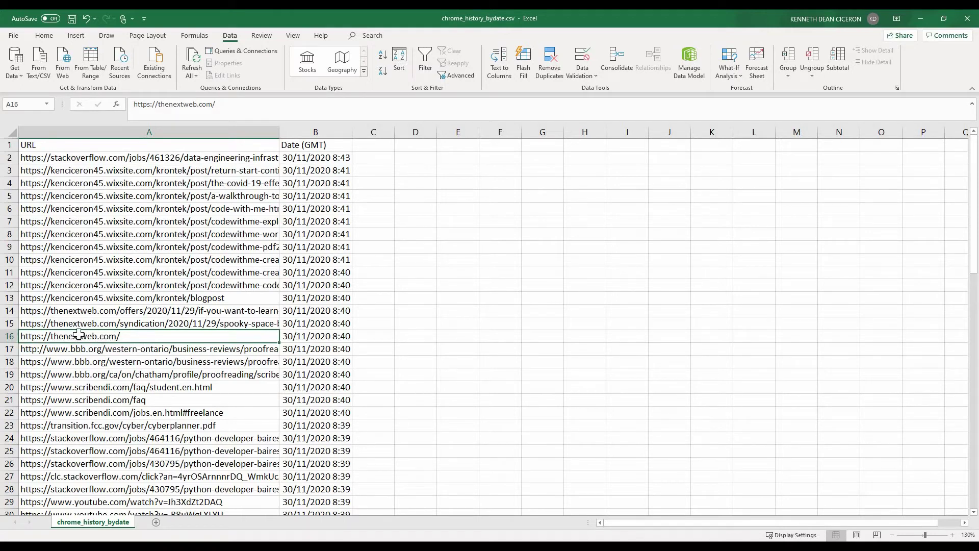
{"action": "left_click", "coordinate": [114, 299]}
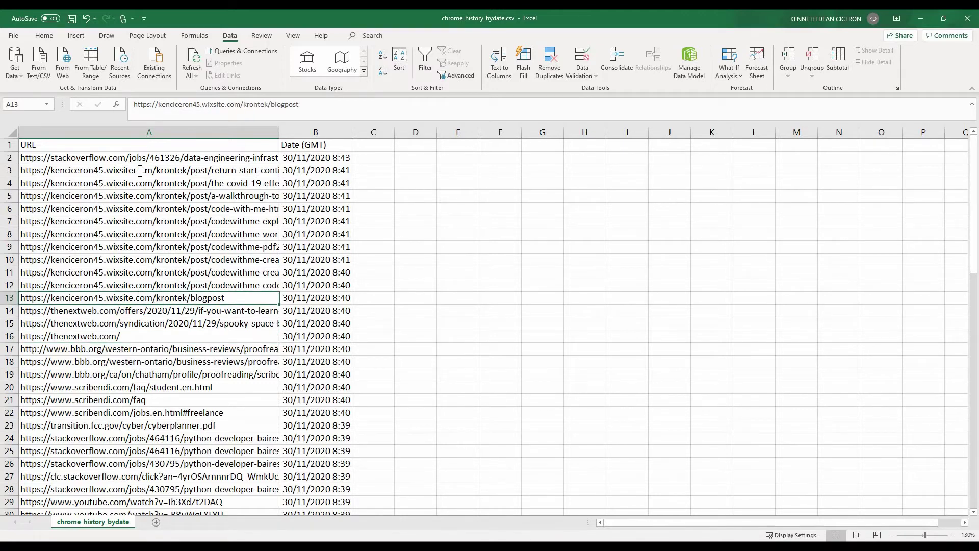
{"action": "left_click_drag", "start_coordinate": [142, 171], "coordinate": [162, 298]}
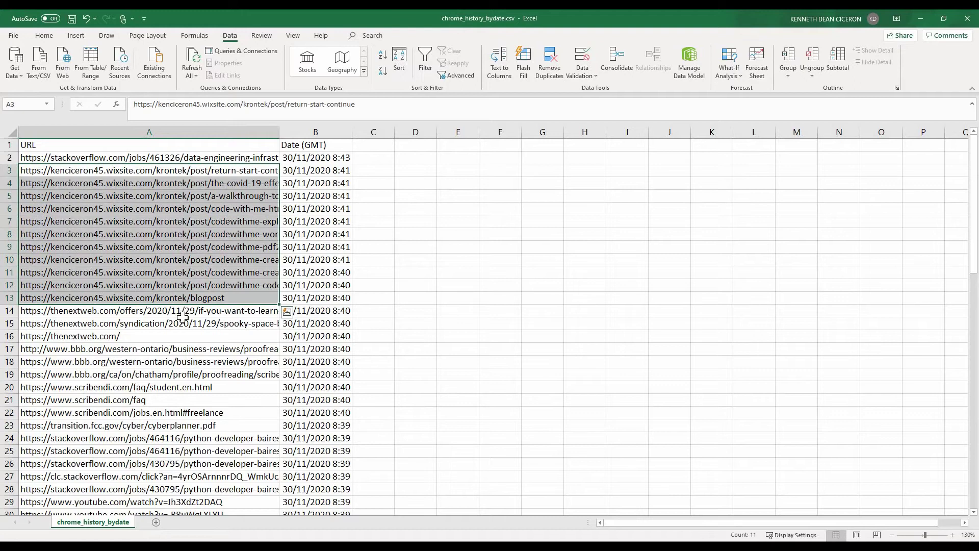
{"action": "key", "text": "Up"}
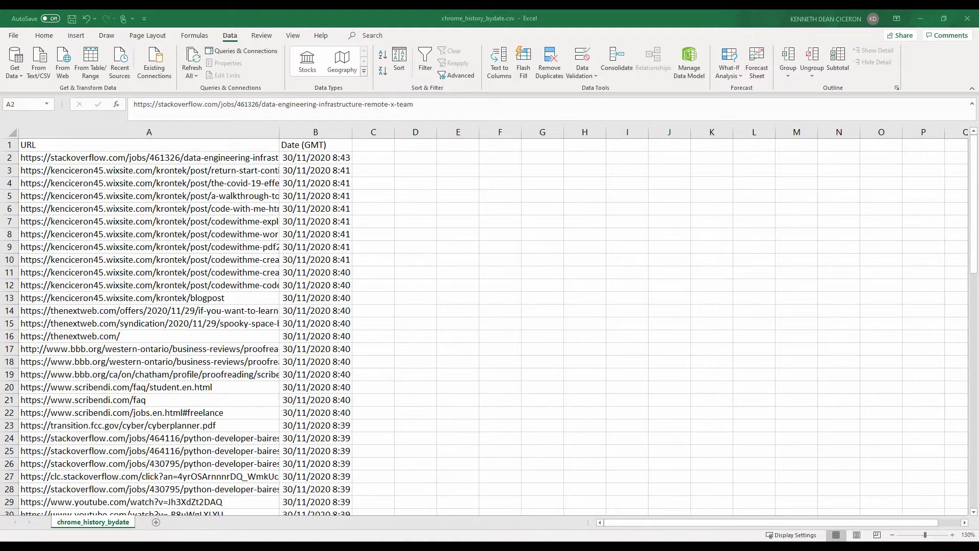
{"action": "key", "text": "Right"}
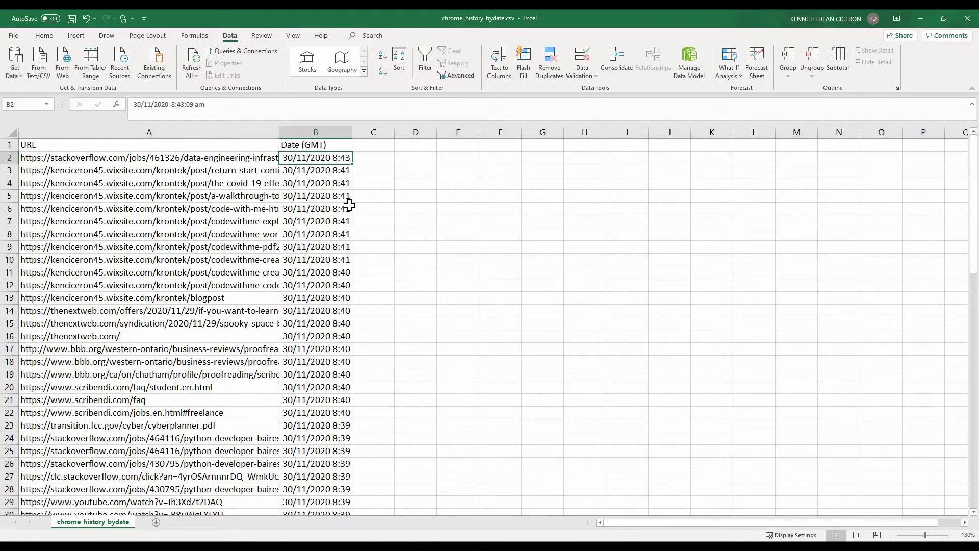
Switch from Excel back to the Command Prompt running whiz.py.
{"action": "key", "text": "alt+Tab"}
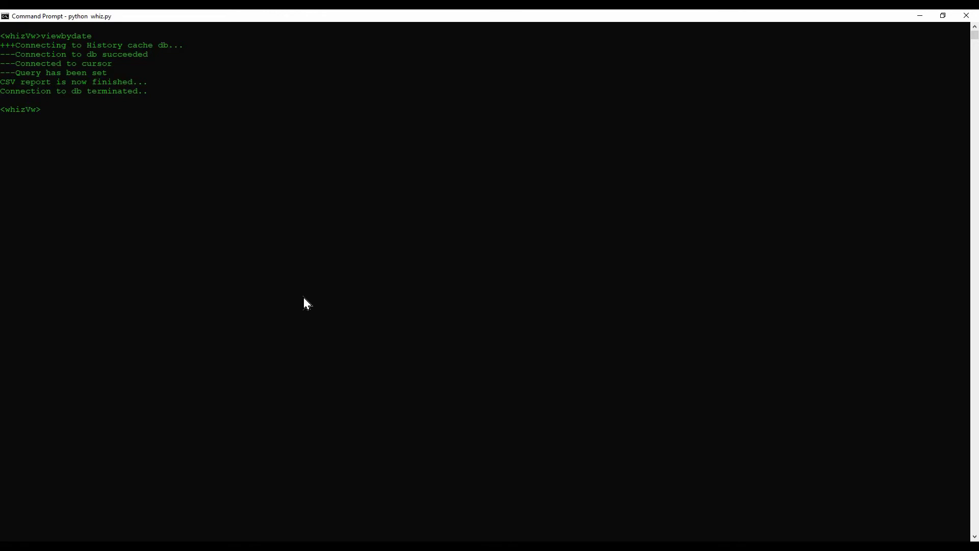
{"action": "type", "text": "viewbyhits"}
Run viewbyhits for the top 5 domains and move the Figure 1 window aside.
{"action": "key", "text": "Return"}
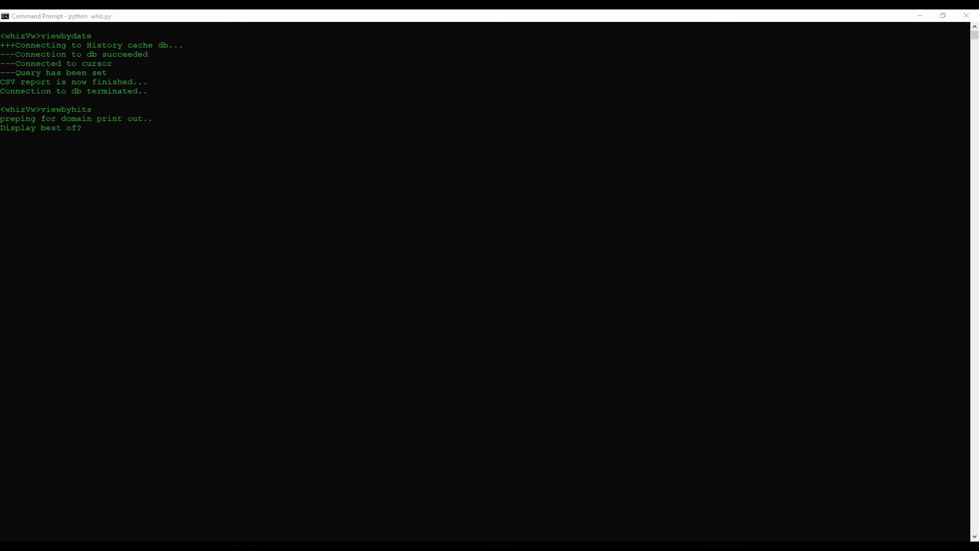
{"action": "left_click", "coordinate": [245, 291]}
{"action": "type", "text": "5"}
{"action": "key", "text": "Return"}
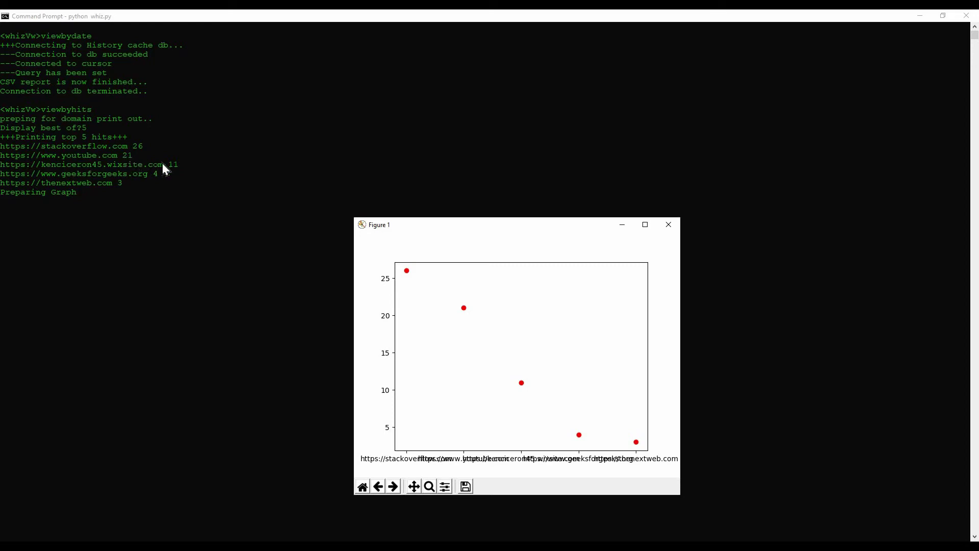
{"action": "left_click_drag", "start_coordinate": [544, 229], "coordinate": [694, 230]}
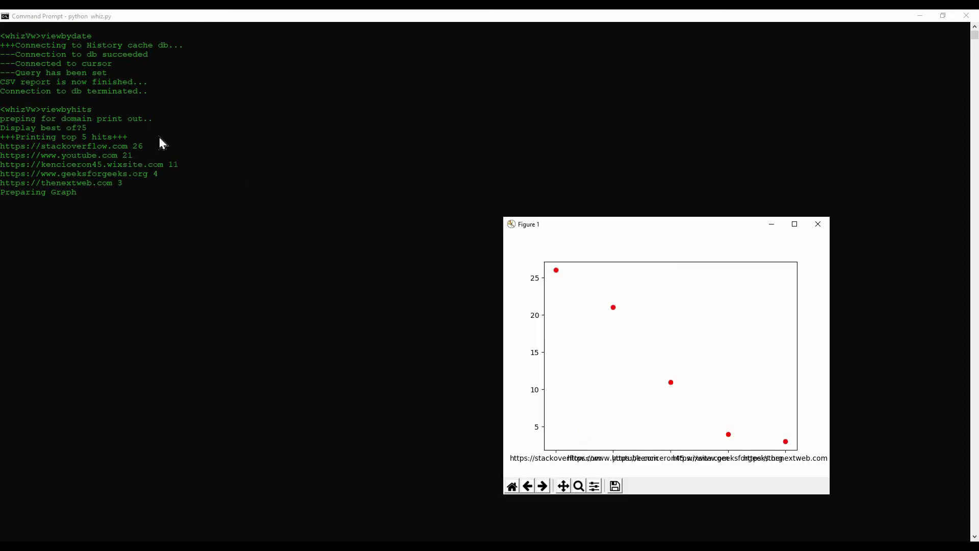
{"action": "key", "text": "q"}
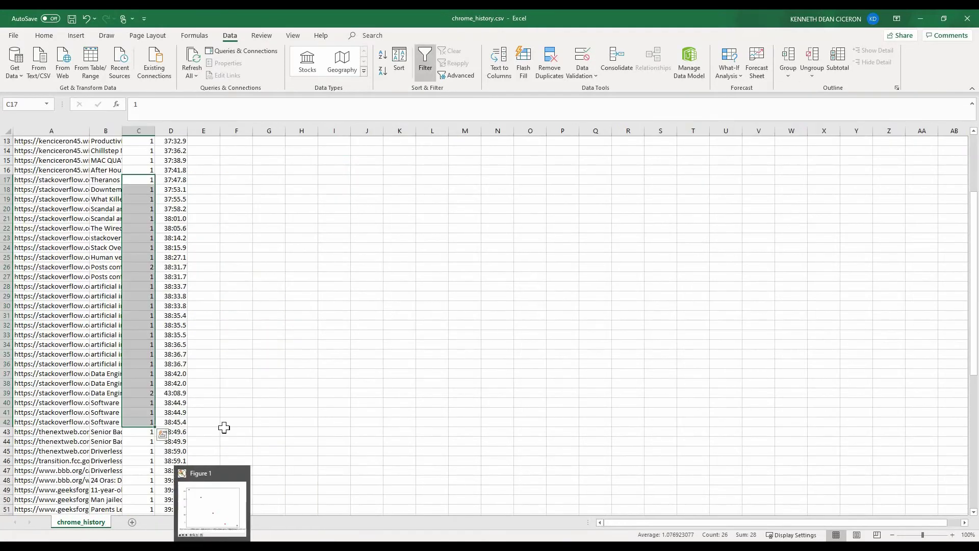
{"action": "scroll", "coordinate": [144, 433], "scroll_direction": "down", "scroll_amount": 2}
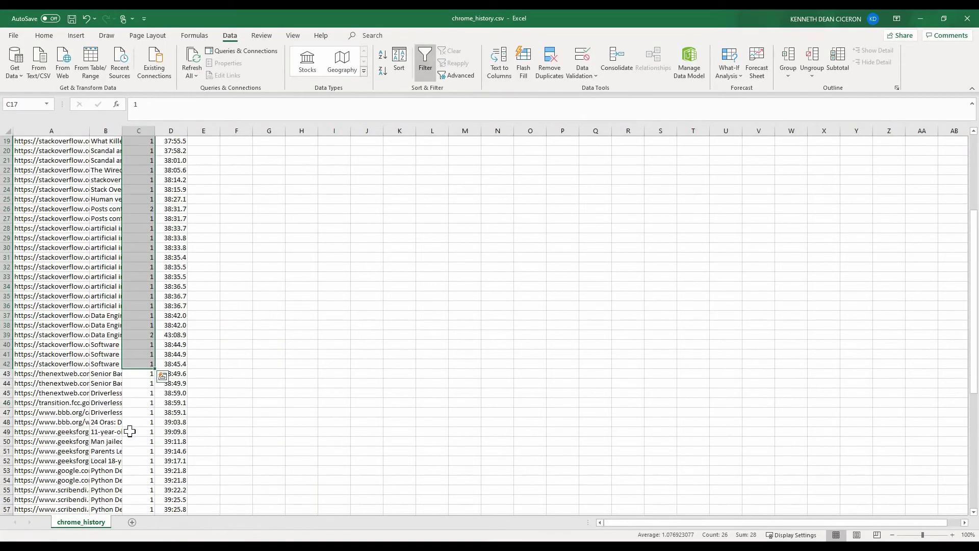
{"action": "scroll", "coordinate": [123, 382], "scroll_direction": "down", "scroll_amount": 5}
Total the YouTube visit counts in C58:C78, then return to the console and graph.
{"action": "left_click_drag", "start_coordinate": [142, 373], "coordinate": [136, 502]}
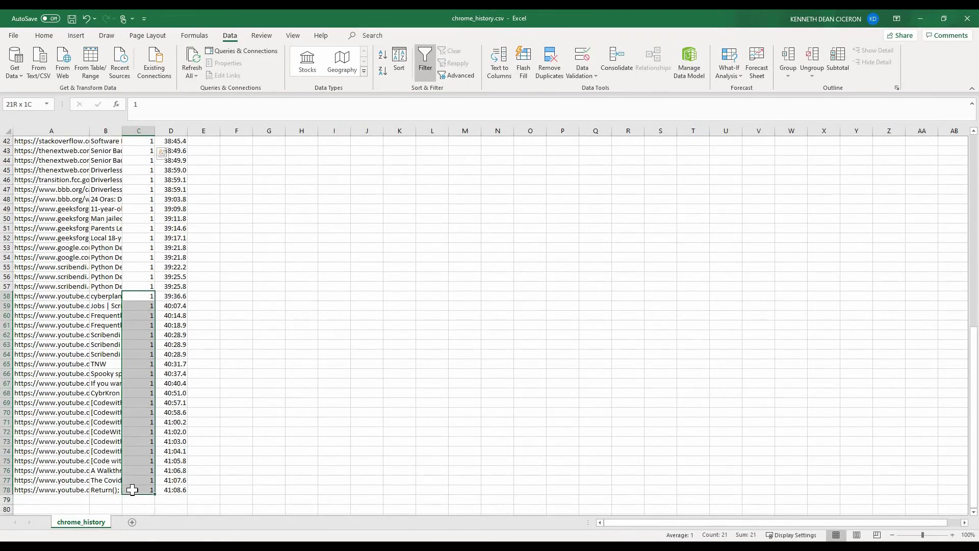
{"action": "left_click_drag", "start_coordinate": [137, 503], "coordinate": [136, 489]}
{"action": "mouse_move", "coordinate": [149, 361]}
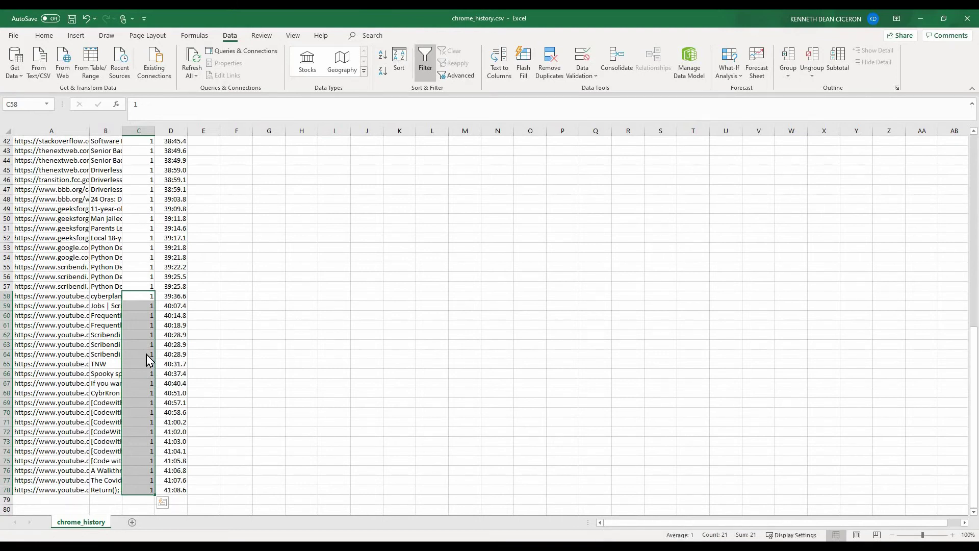
{"action": "key", "text": "alt+Tab"}
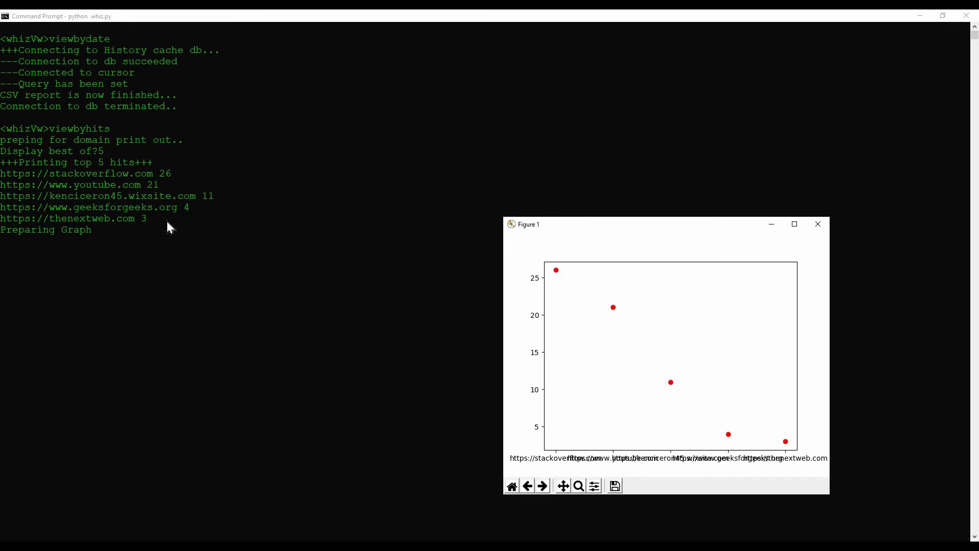
Maximize the top-5 domains graph for inspection, restore it, then close it.
{"action": "mouse_move", "coordinate": [638, 225]}
{"action": "left_mouse_down"}
{"action": "mouse_move", "coordinate": [354, 147]}
{"action": "mouse_move", "coordinate": [362, 131]}
{"action": "left_mouse_up"}
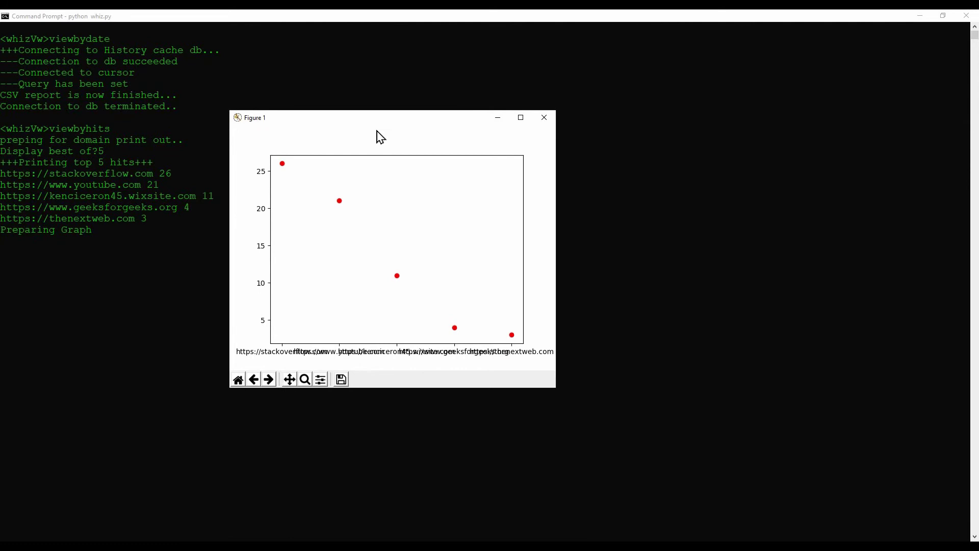
{"action": "left_click", "coordinate": [520, 116]}
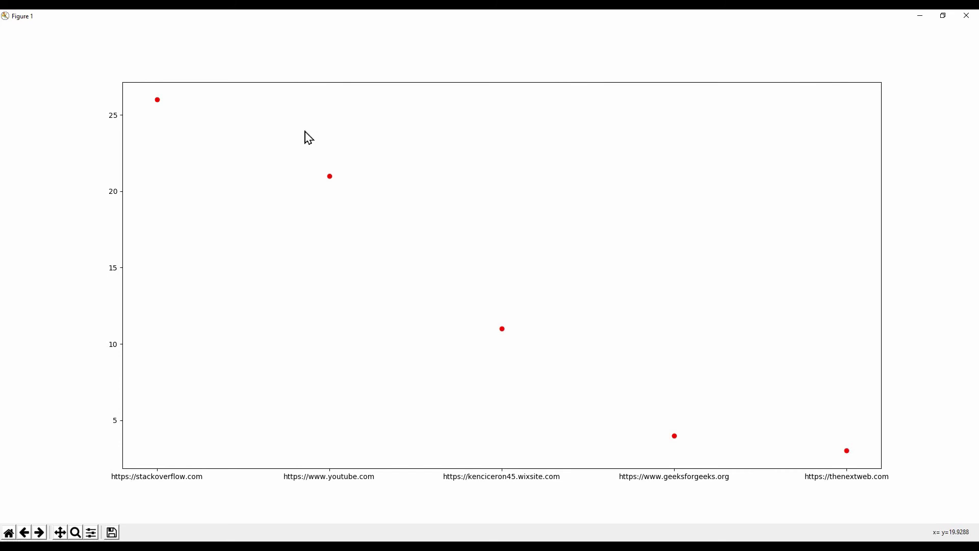
{"action": "key", "text": "super+Down"}
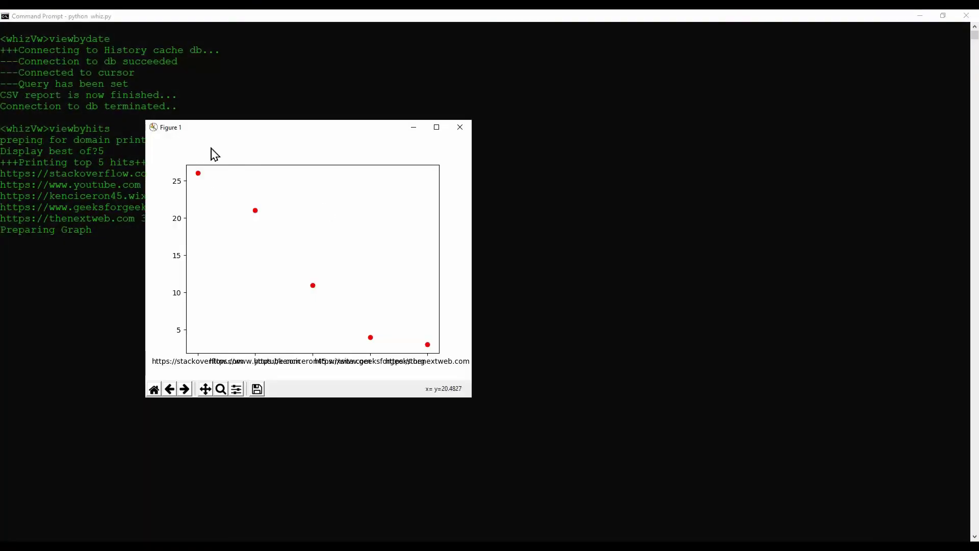
{"action": "left_click_drag", "start_coordinate": [304, 122], "coordinate": [395, 106]}
{"action": "left_click", "coordinate": [553, 113]}
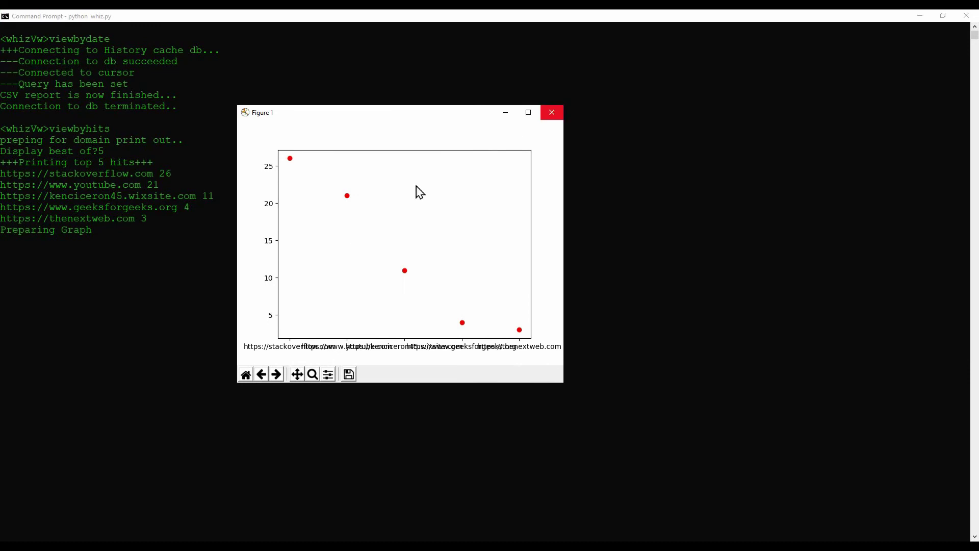
Let the script finish writing domain.txt and maximize it in Notepad.
{"action": "left_click", "coordinate": [54, 249]}
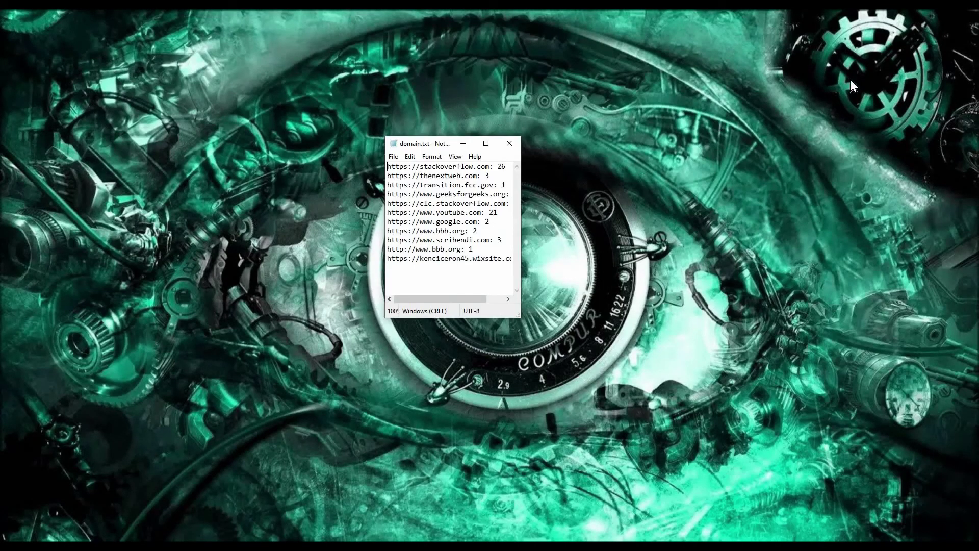
{"action": "left_click", "coordinate": [485, 144]}
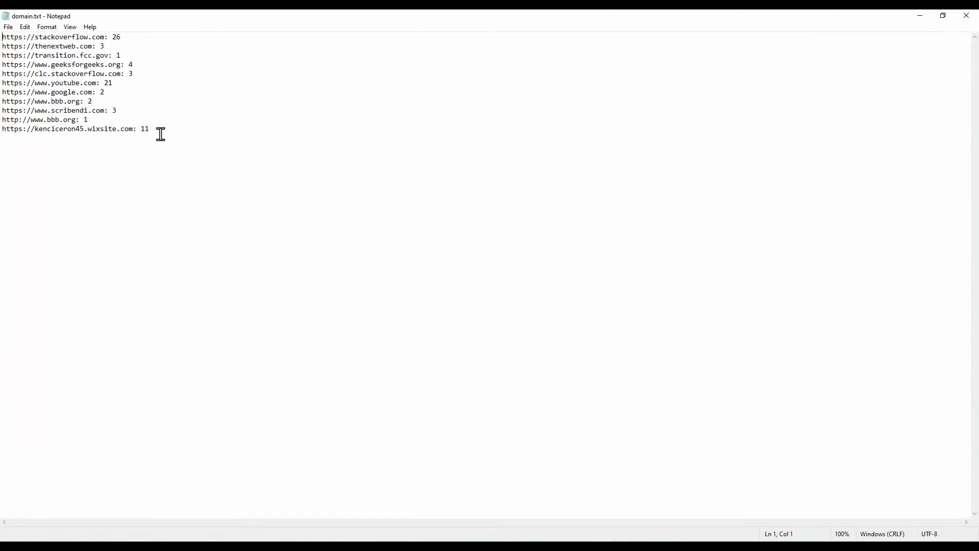
{"action": "left_click", "coordinate": [129, 110]}
Highlight the domain count lines, then review line 1 with stackoverflow.com.
{"action": "left_click_drag", "start_coordinate": [153, 130], "coordinate": [23, 112]}
{"action": "left_click_drag", "start_coordinate": [18, 43], "coordinate": [3, 37]}
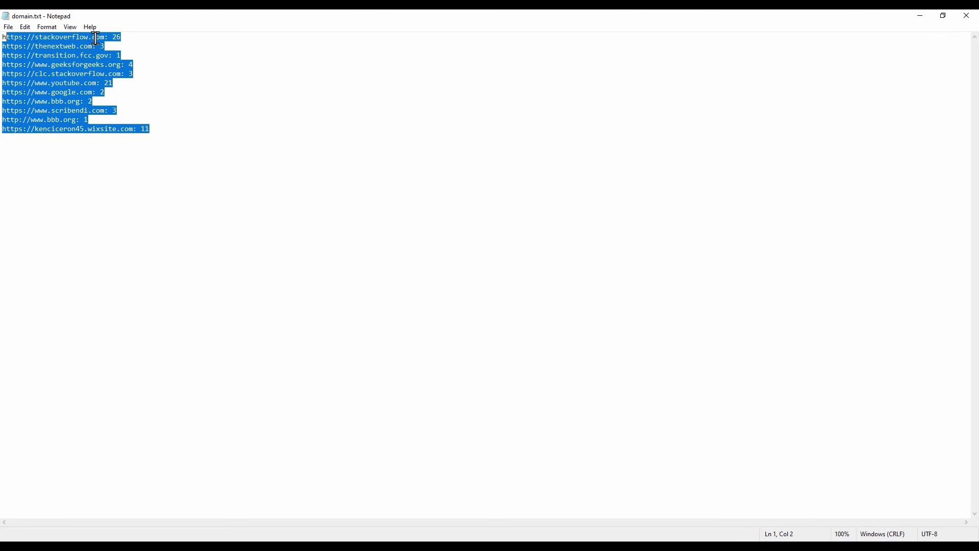
{"action": "left_click", "coordinate": [173, 95]}
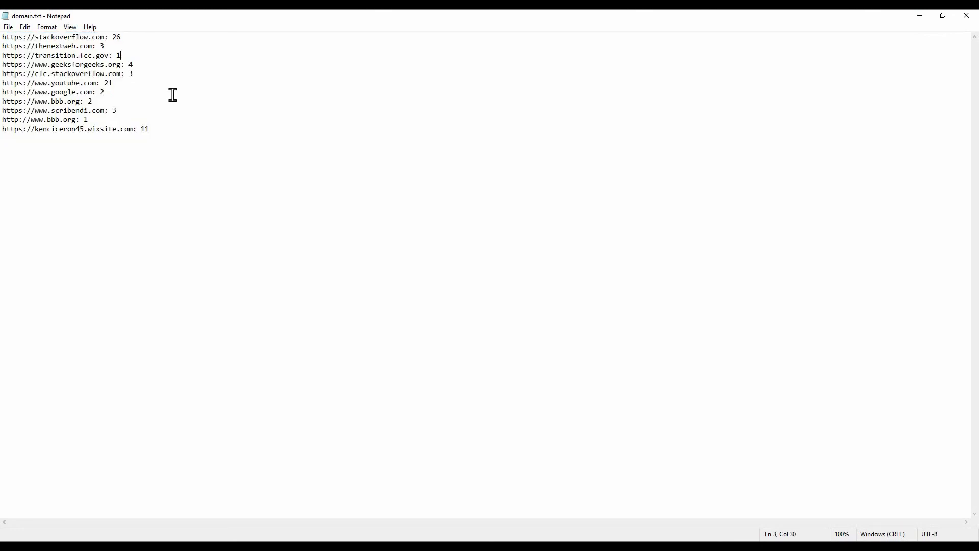
{"action": "left_click", "coordinate": [131, 39]}
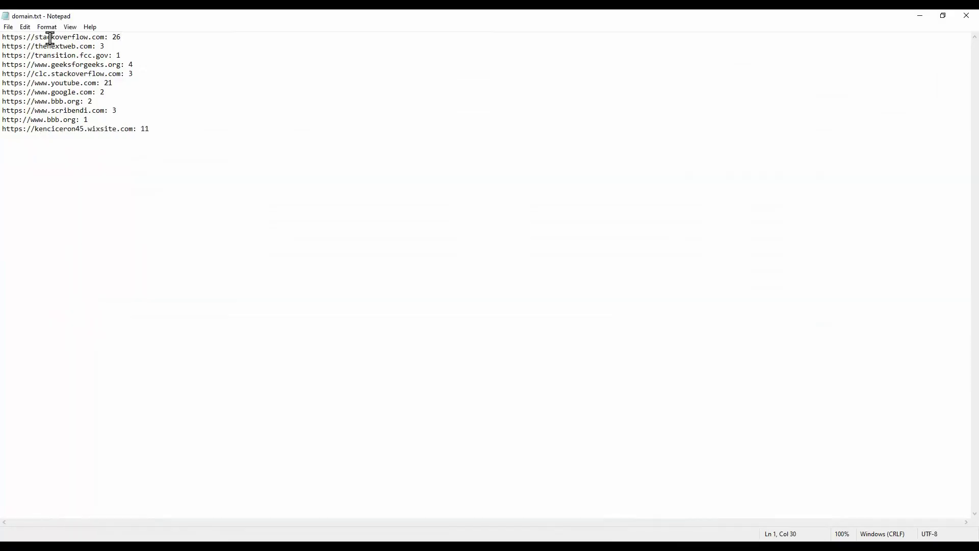
{"action": "left_click", "coordinate": [50, 37]}
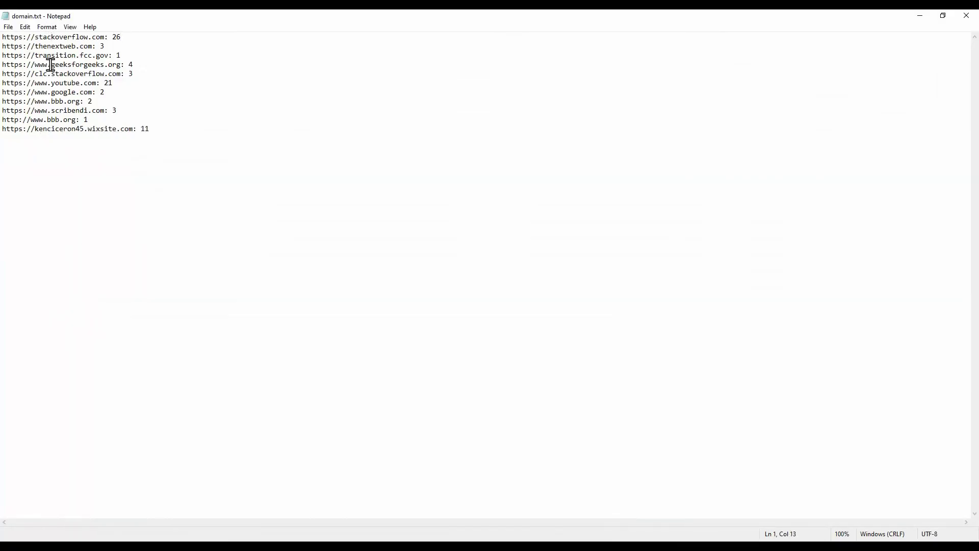